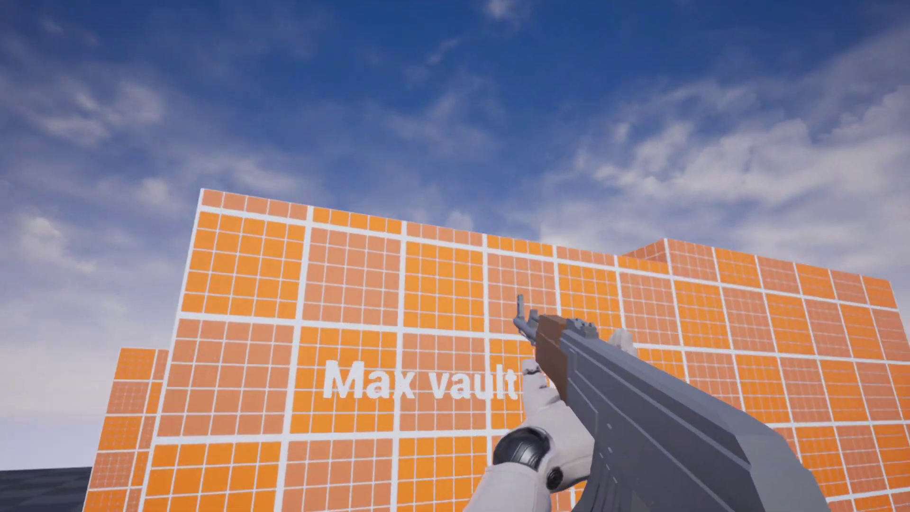
Vault onto the narrow walkway and run forward across the orange ramps.
key("w")
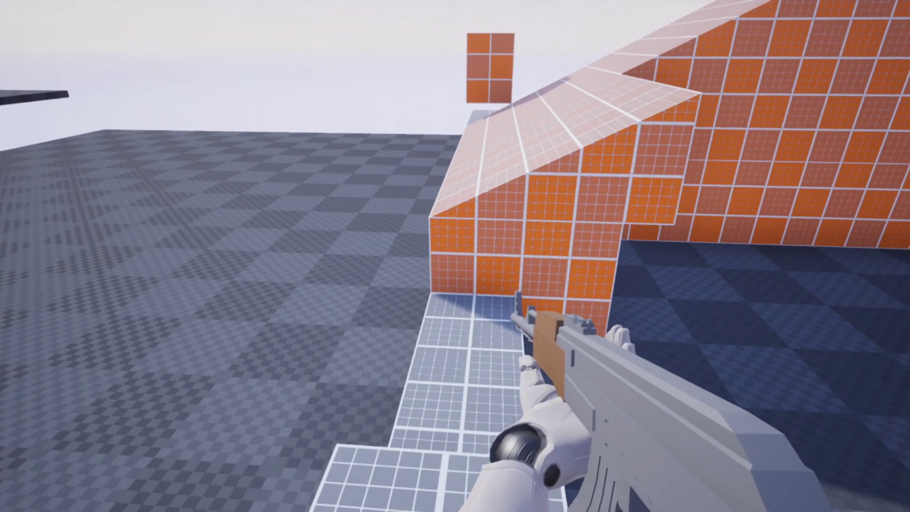
key("w")
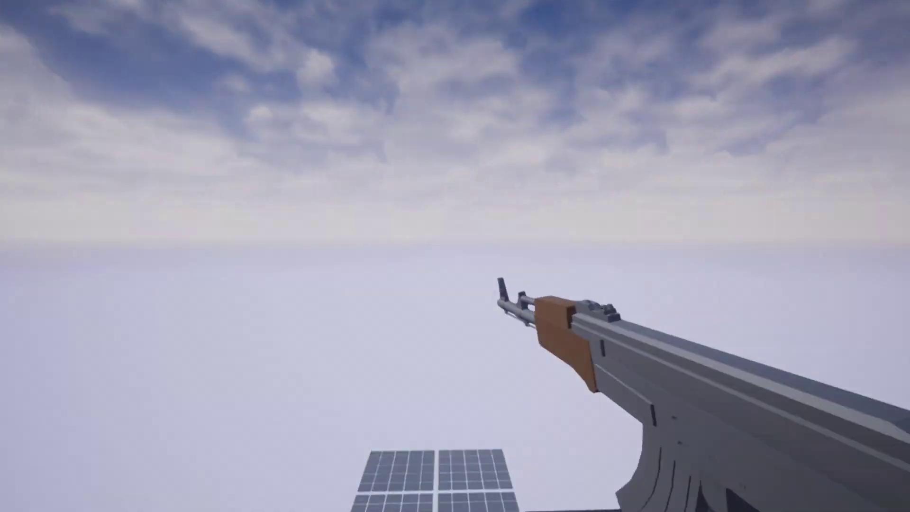
key("w")
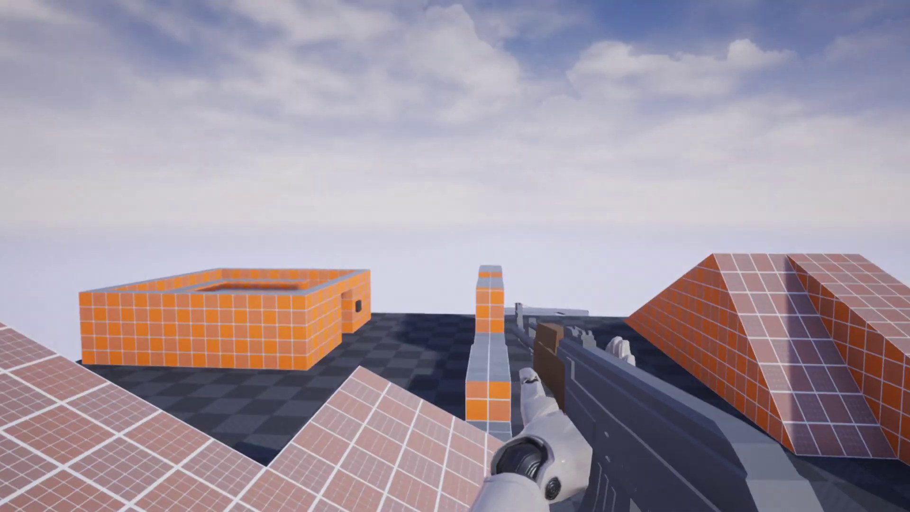
key("w")
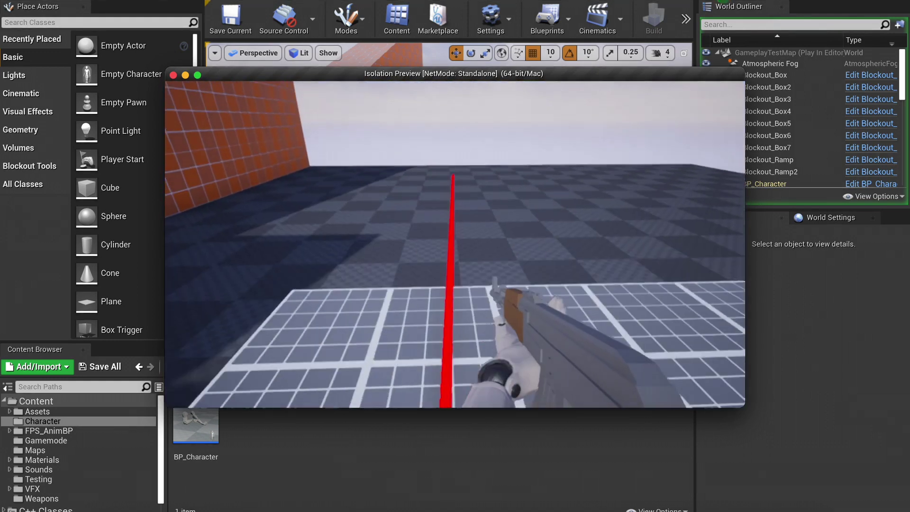
Walk past the red fence and long orange wall so red debug trace markers build up.
key("w")
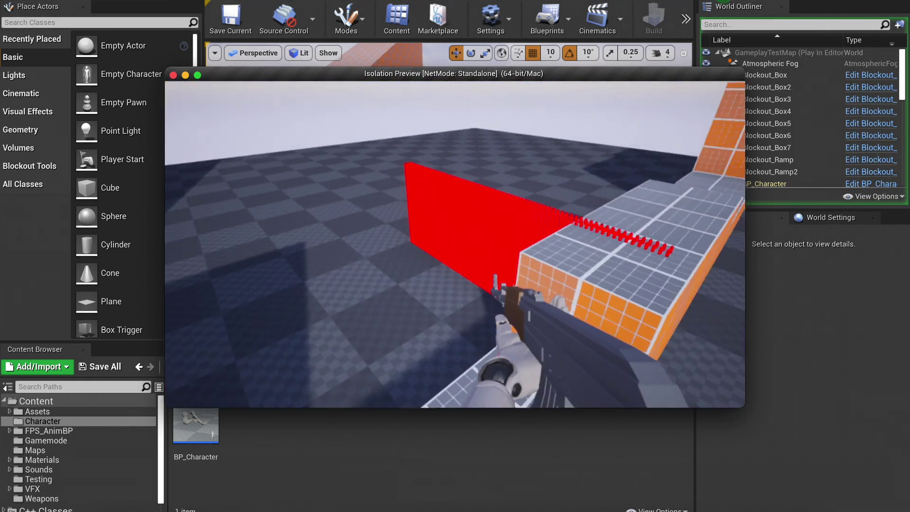
key("w")
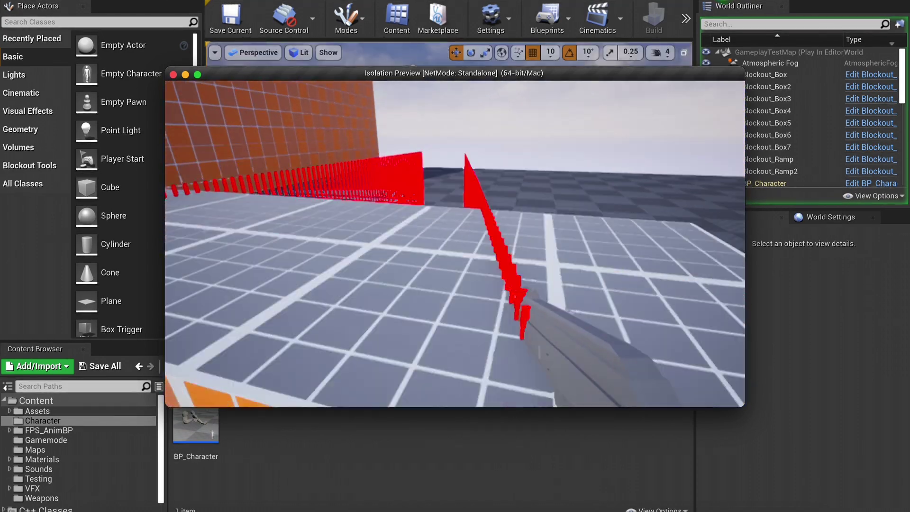
Run past the red fences across the red-floored area and up the tiled ramp.
key("w")
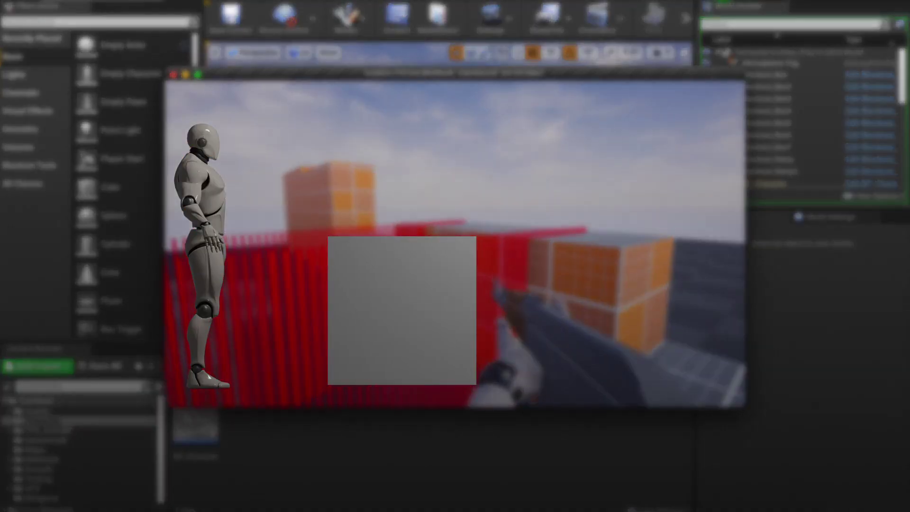
key("w")
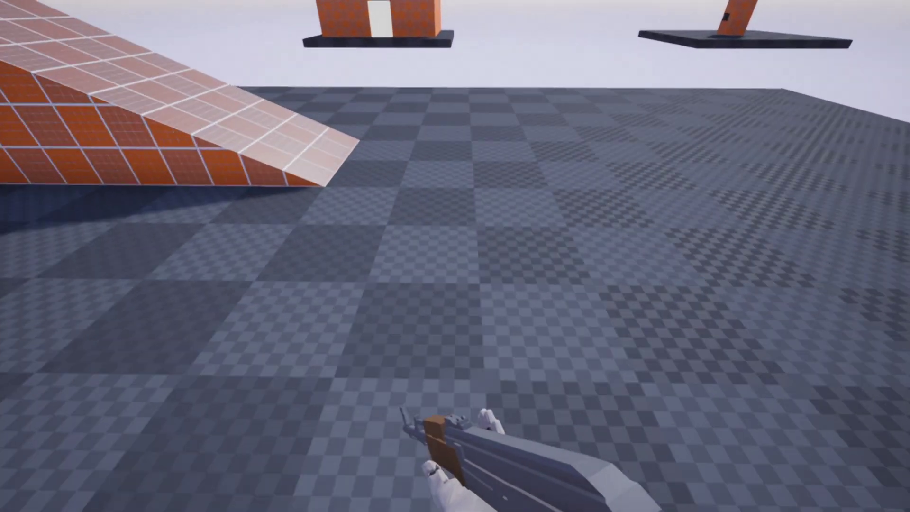
key("w")
key("w")
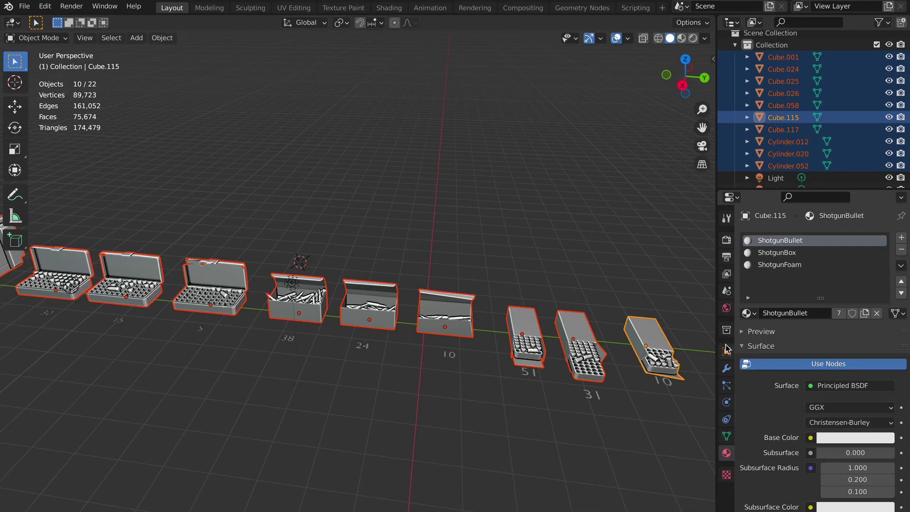
Apply scale on the ammo box models so Cube.115's scale reads 1.000 instead of 0.433.
left_click(726, 351)
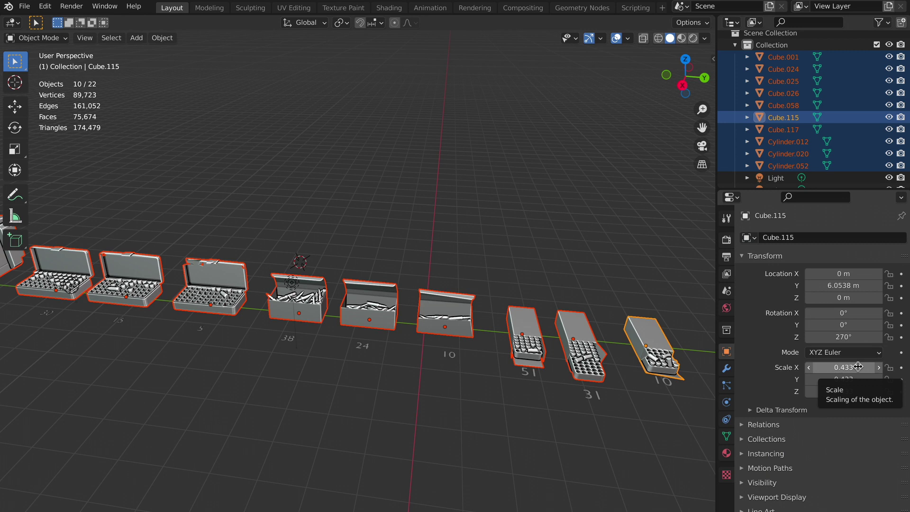
middle_click_drag(549, 287, 523, 282)
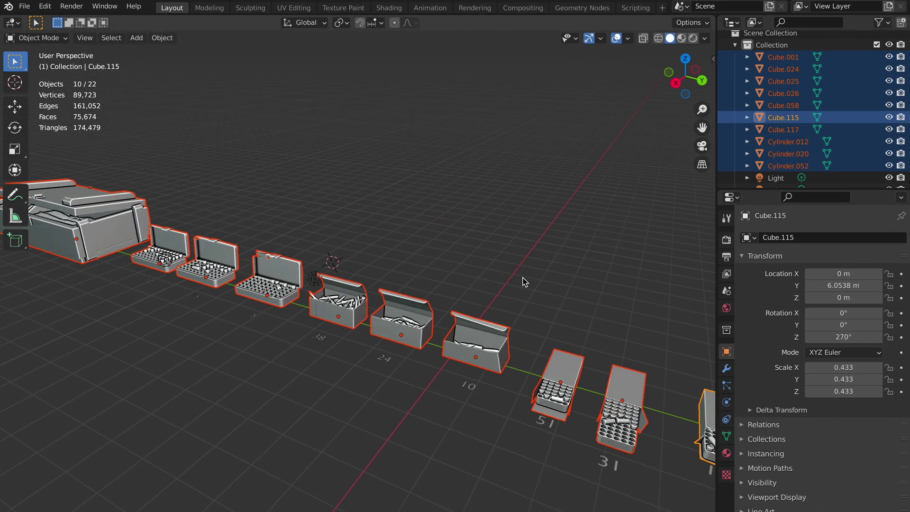
key("ctrl+a")
left_click(518, 302)
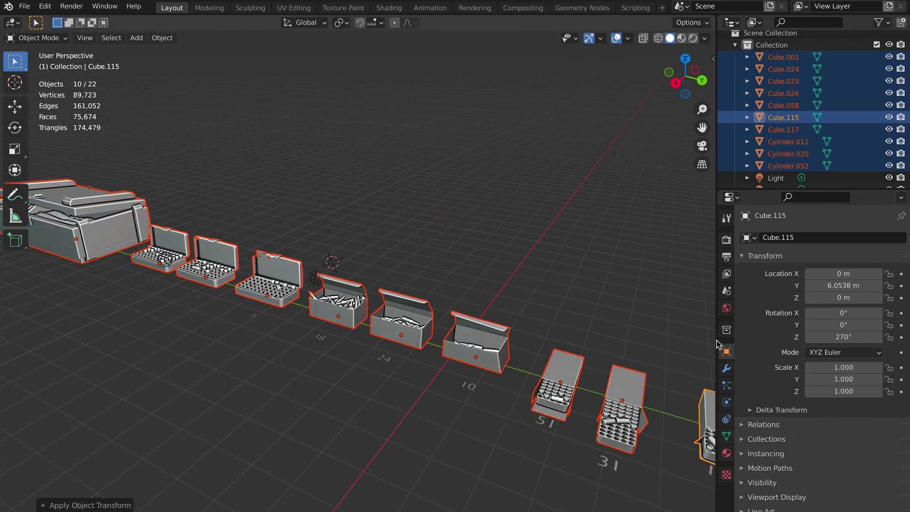
left_click(840, 368)
type("1.0")
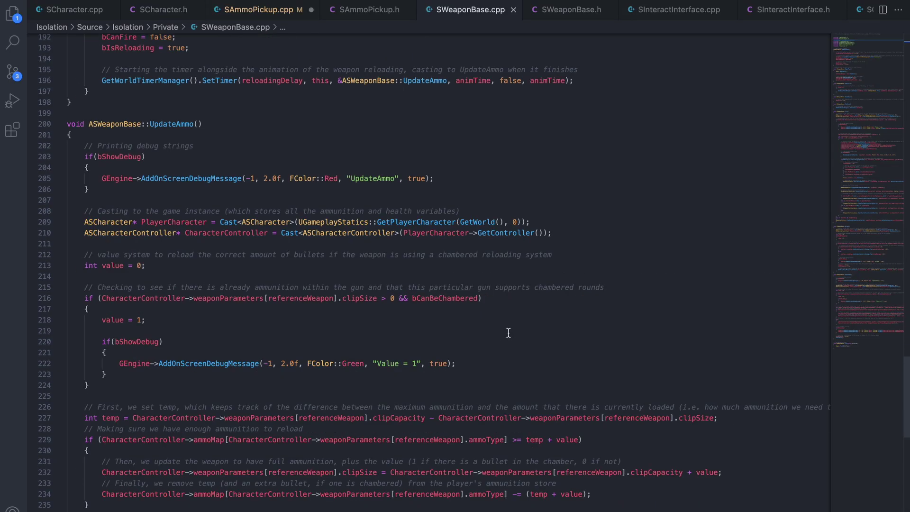
Add 'CharacterController->ammoMap[] +=' in Interact() and check the ammo fields in SAmmoPickup.h.
scroll(509, 332, "down", 3)
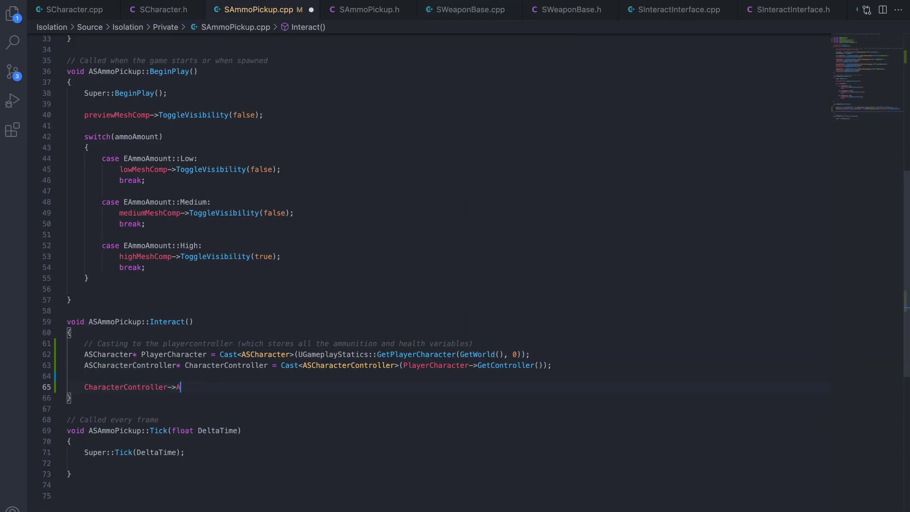
type("mmoMap[] +=")
key("ctrl+p")
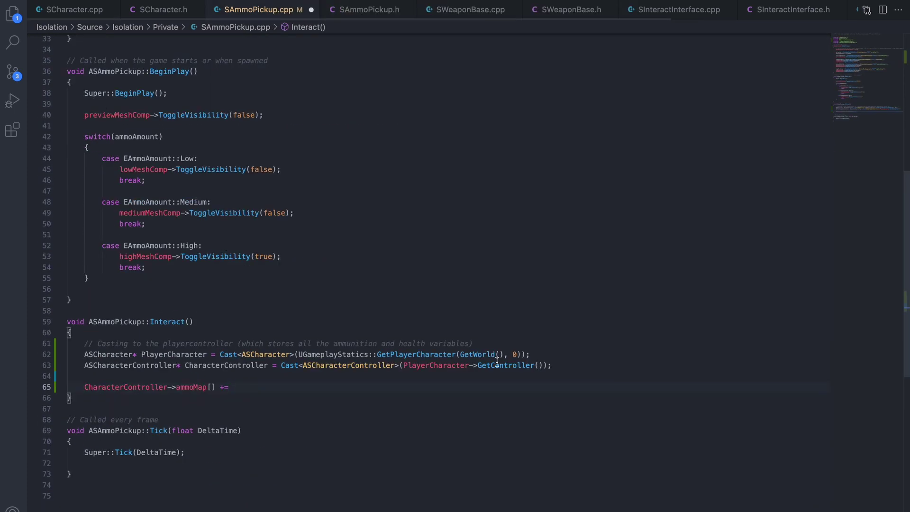
left_click(166, 281)
Paste the ammo-amount switch block into Interact().
left_click(177, 382)
type("switch(ammoAmount) { case EAmmoAmount::Low: lowMeshComp->ToggleVisibility(false); break;  case EAmmoAmount::Medium: mediumMeshComp->ToggleVisibility(false); break;  case EAmmoAmount::High: highMeshComp->ToggleVisibility(true); break; }")
scroll(220, 325, "up", 5)
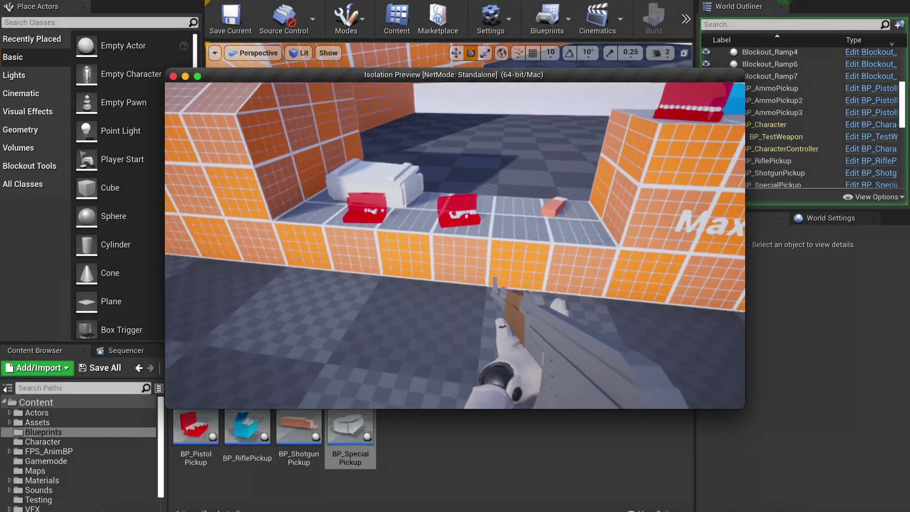
Collect the red ammo boxes beside the white crate, then approach and back away from the salmon crate.
key("w")
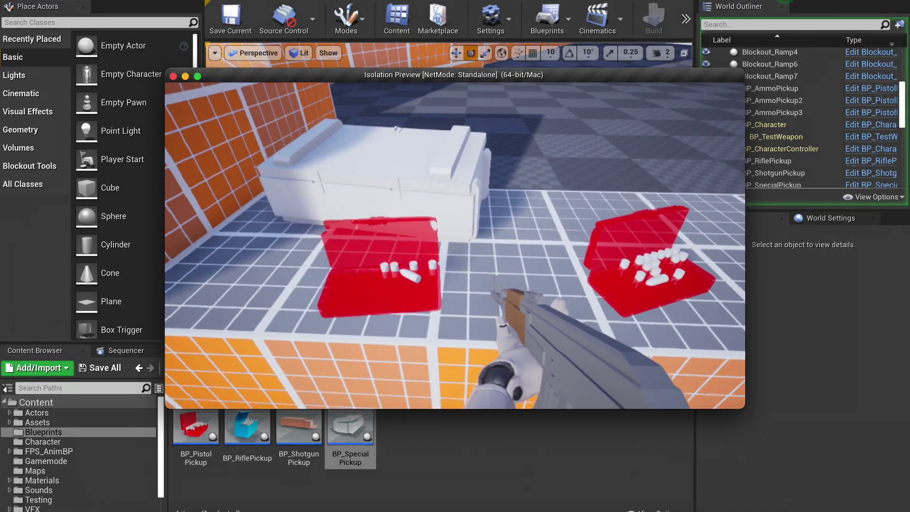
key("w")
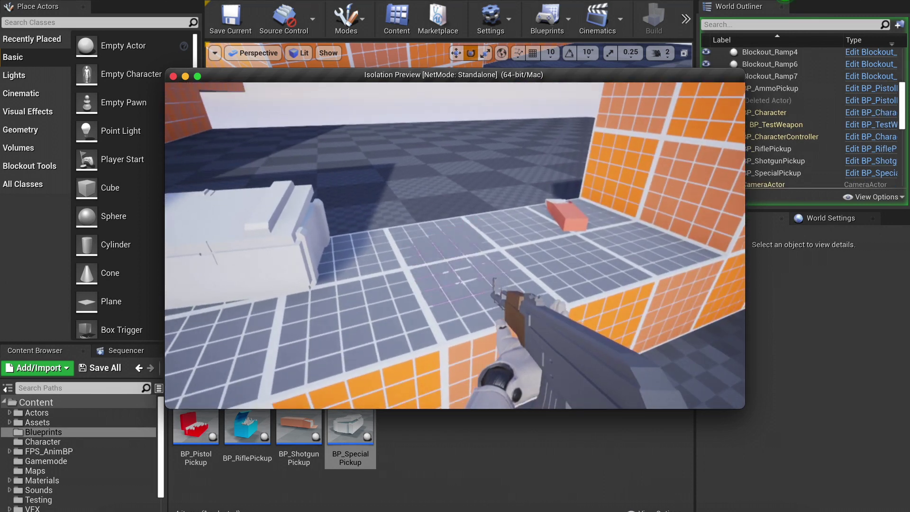
key("w")
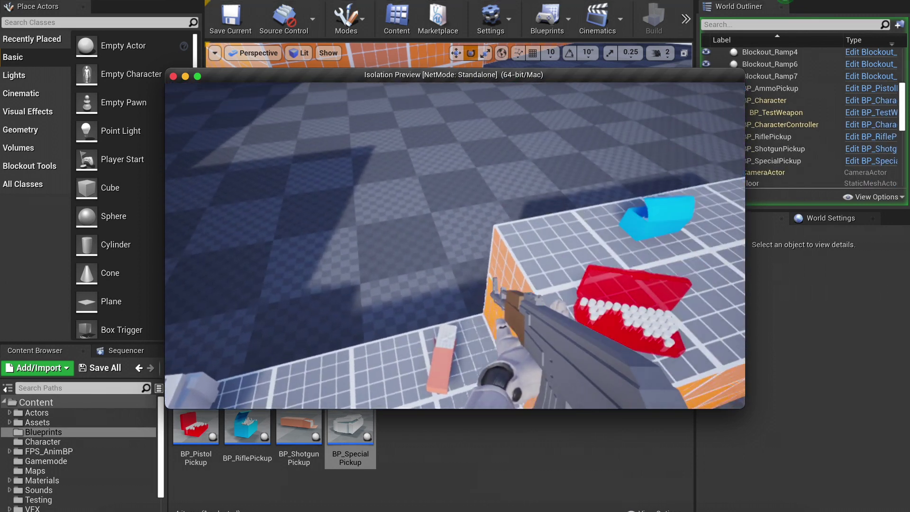
key("w")
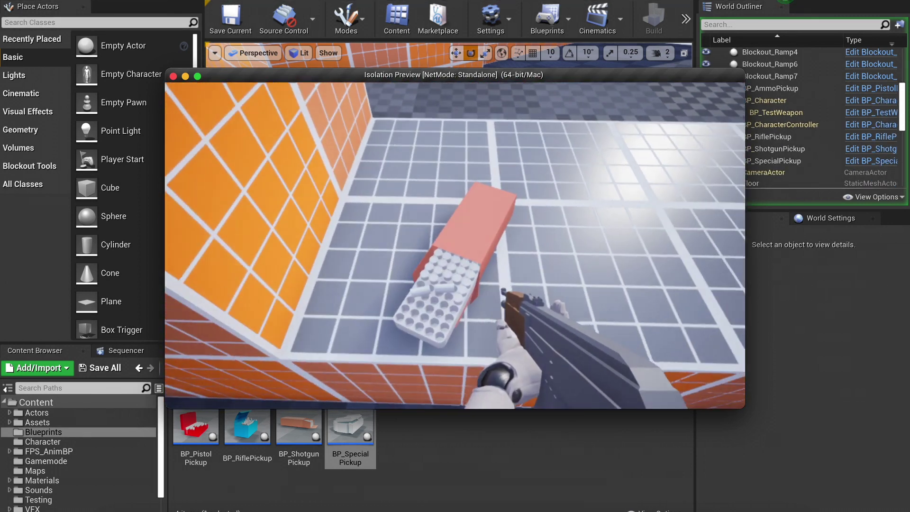
key("s")
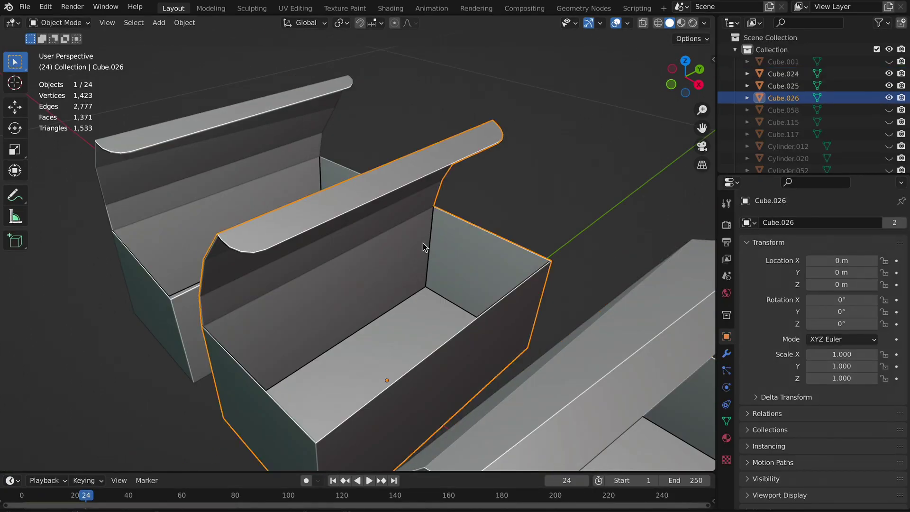
scroll(422, 242, "down", 5)
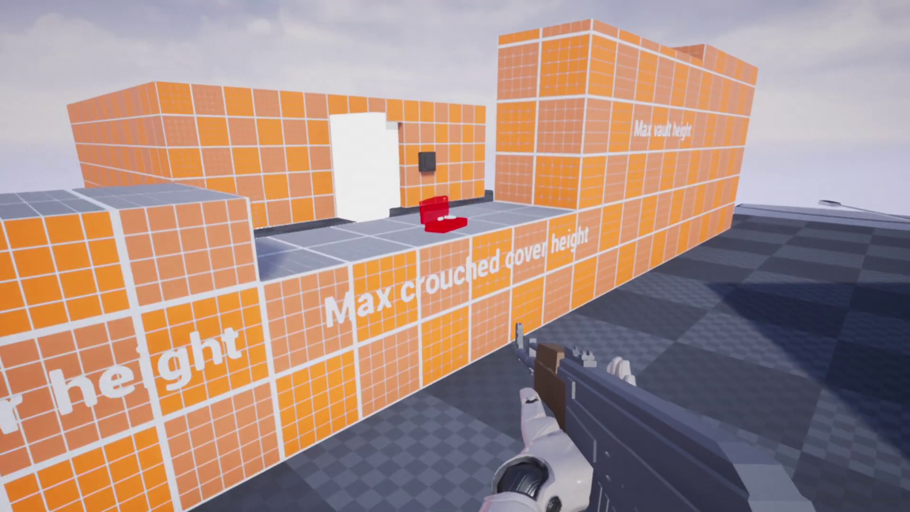
key("w")
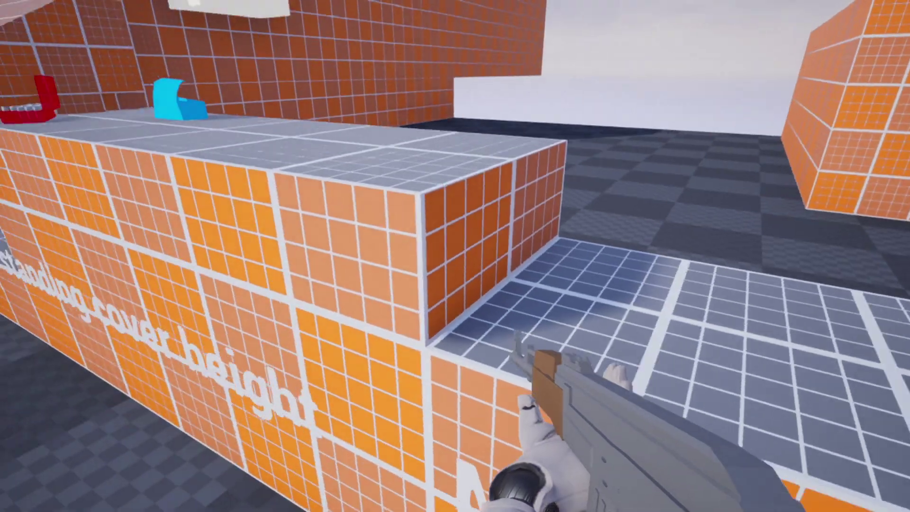
key("w")
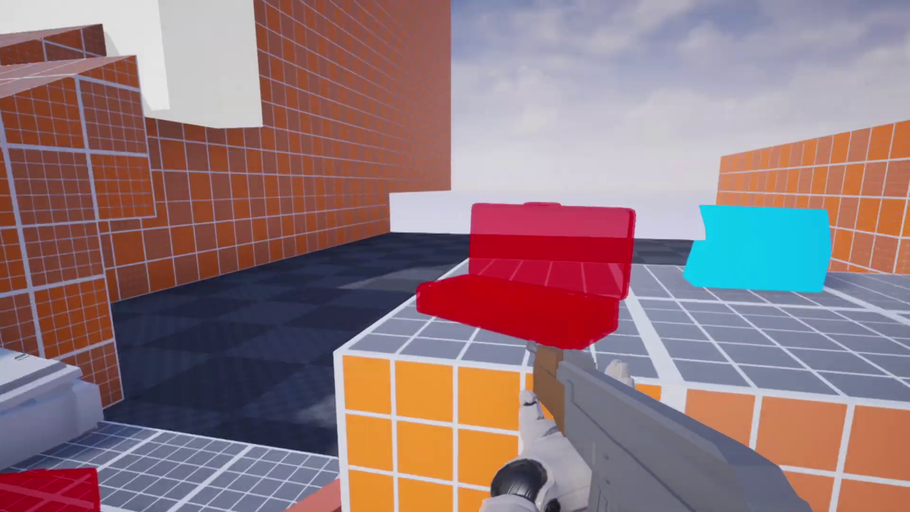
key("s")
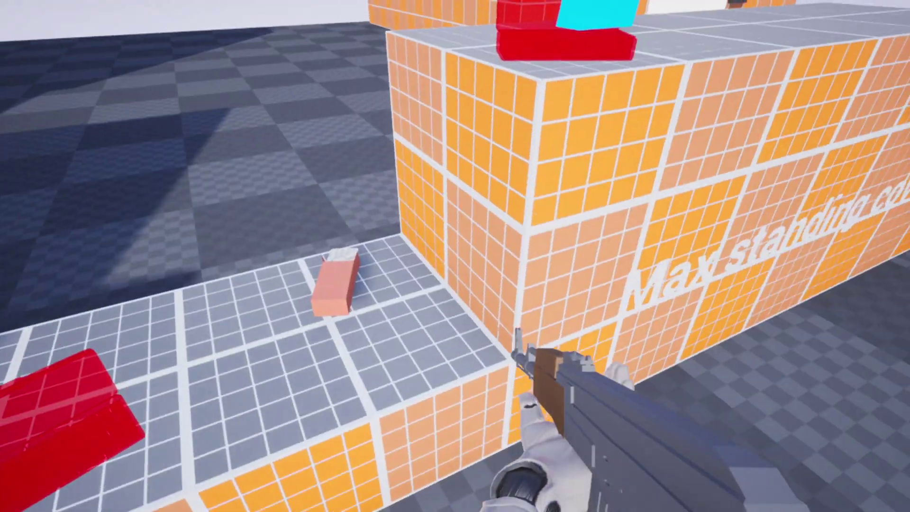
key("s")
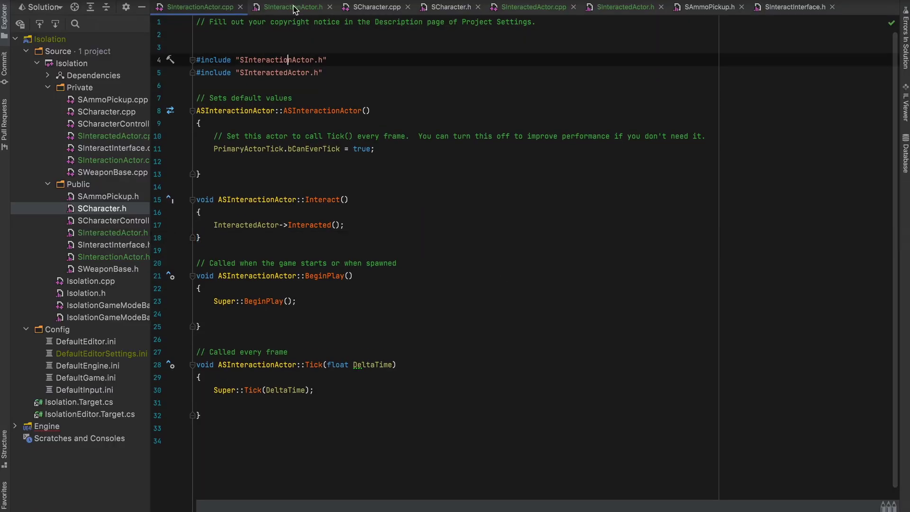
Open SInteractionActor.h in Rider, then select the button blueprint's StaticMesh component.
left_click(293, 7)
scroll(280, 288, "down", 2)
left_click(256, 282)
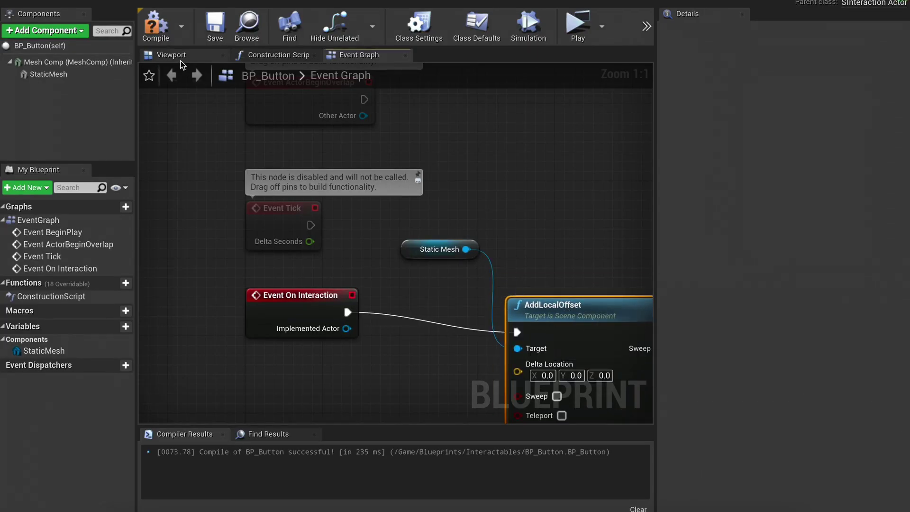
left_click(182, 57)
left_click(432, 284)
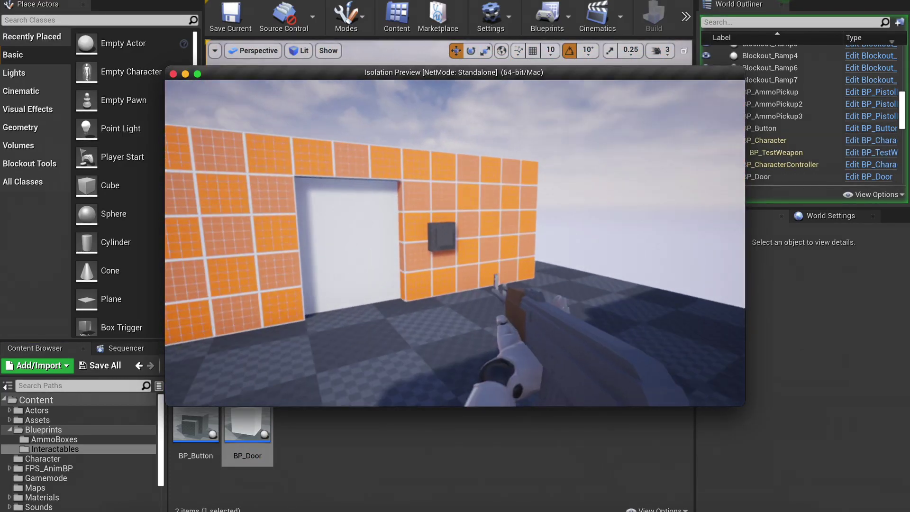
key("w")
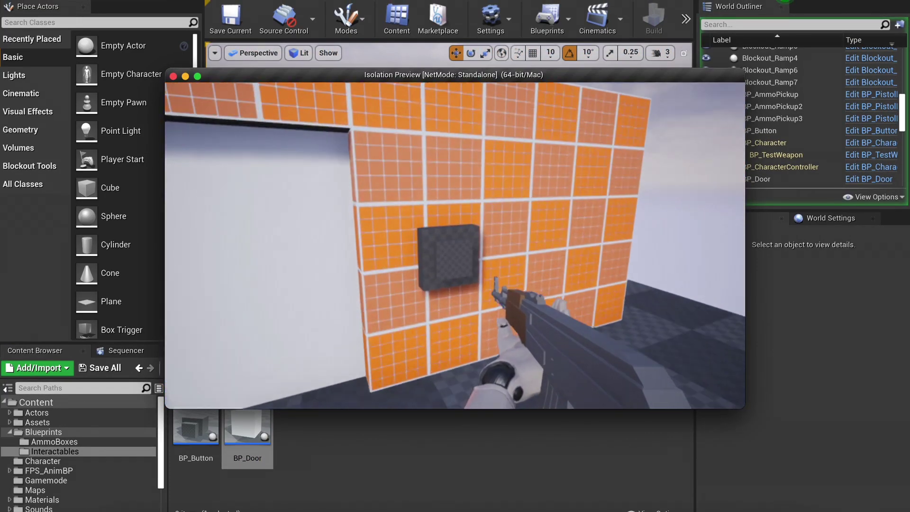
key("a")
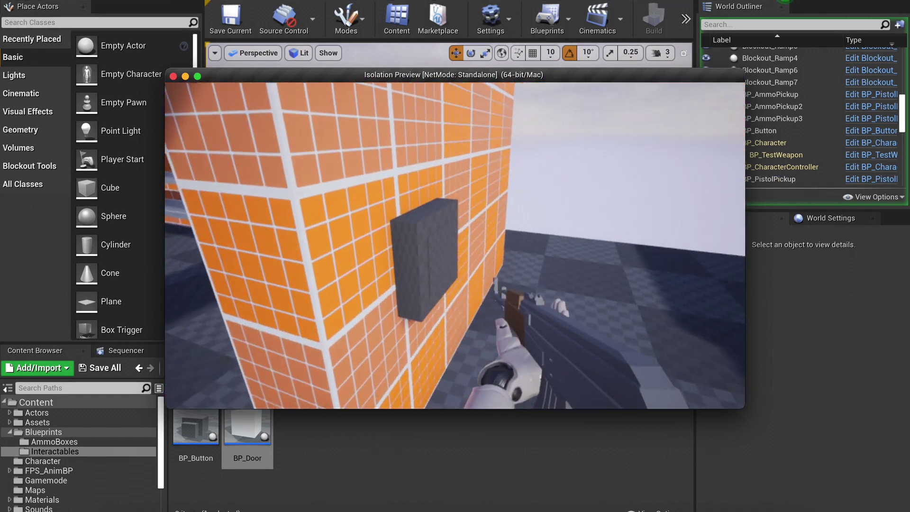
key("w")
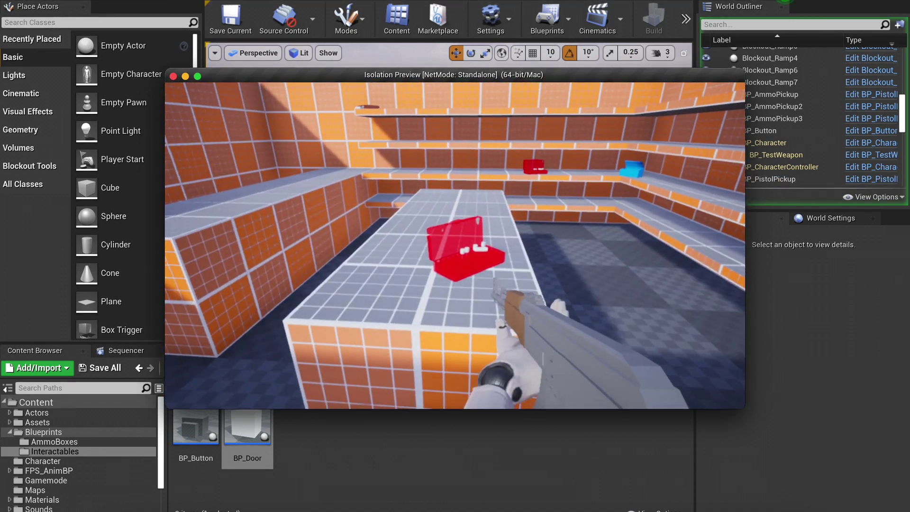